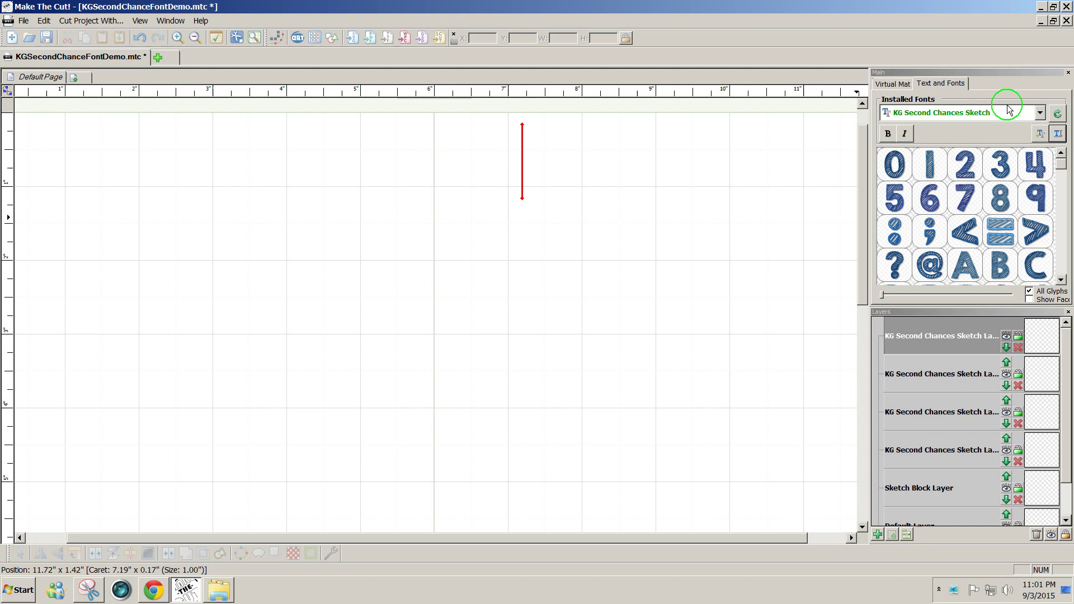
Create and accept the 'Drawing Text With Pens' text group in the sketch font.
{"action": "left_click", "coordinate": [1059, 137]}
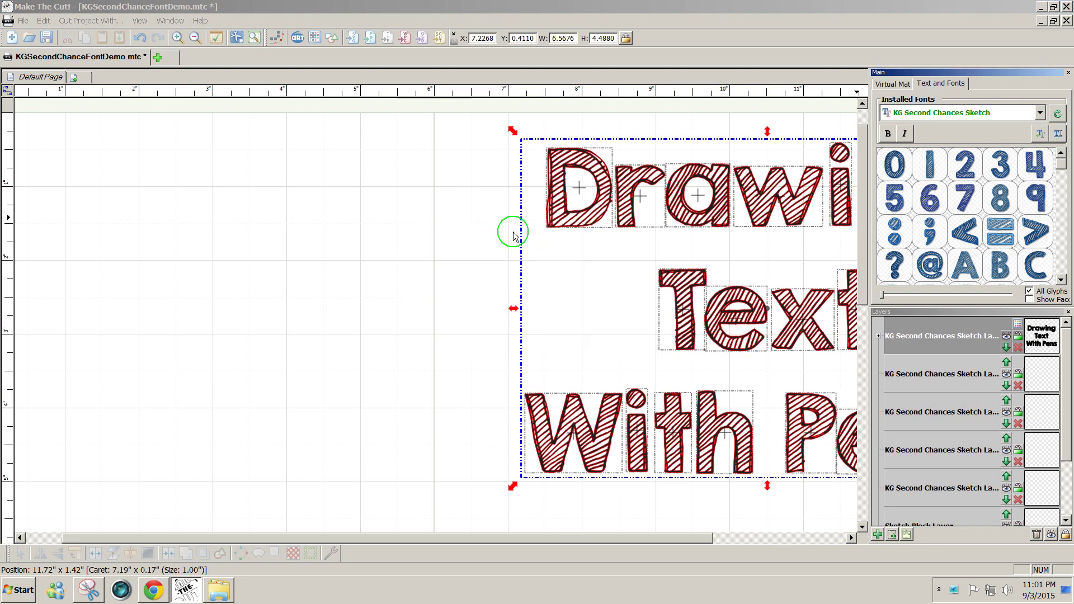
{"action": "key", "text": "Return"}
{"action": "double_click", "coordinate": [247, 213]}
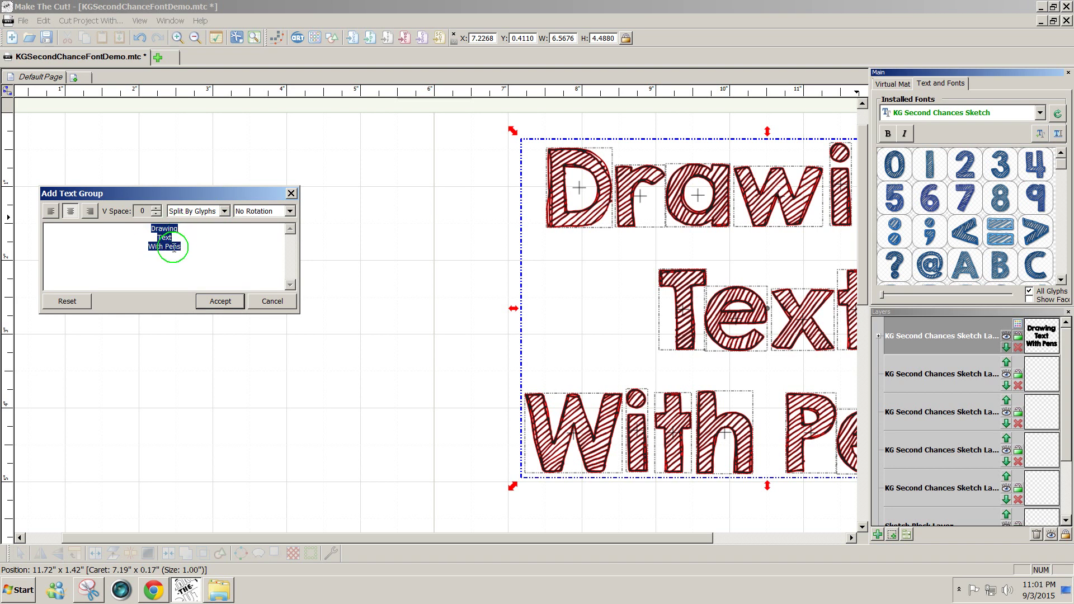
{"action": "left_click", "coordinate": [220, 304]}
Move the text group into the page's upper-left corner at X 0.3783, Y 0.0852.
{"action": "left_click", "coordinate": [683, 333]}
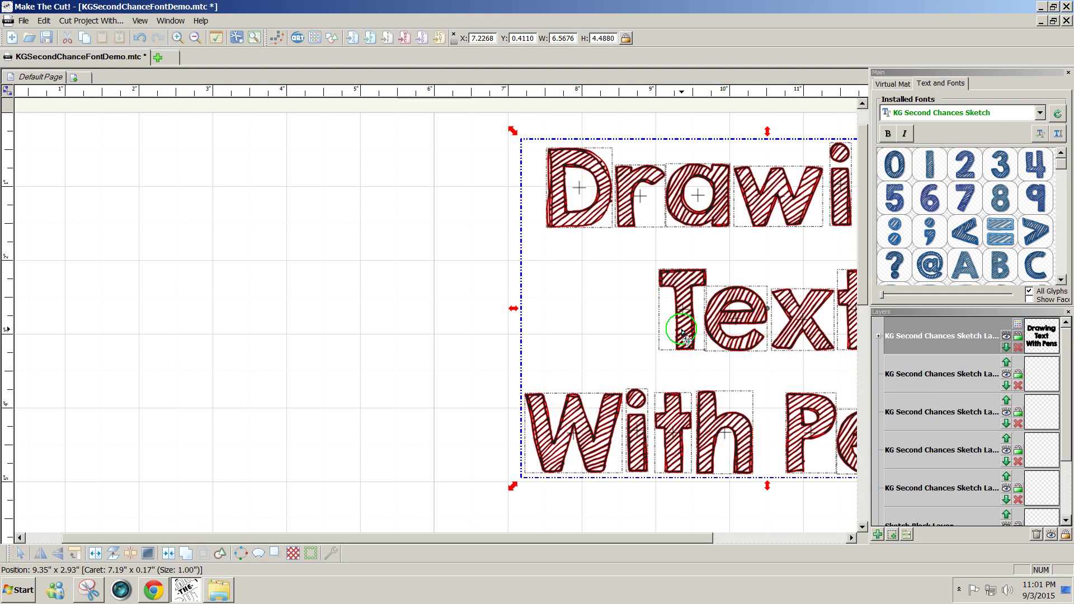
{"action": "left_click_drag", "start_coordinate": [683, 333], "coordinate": [203, 310]}
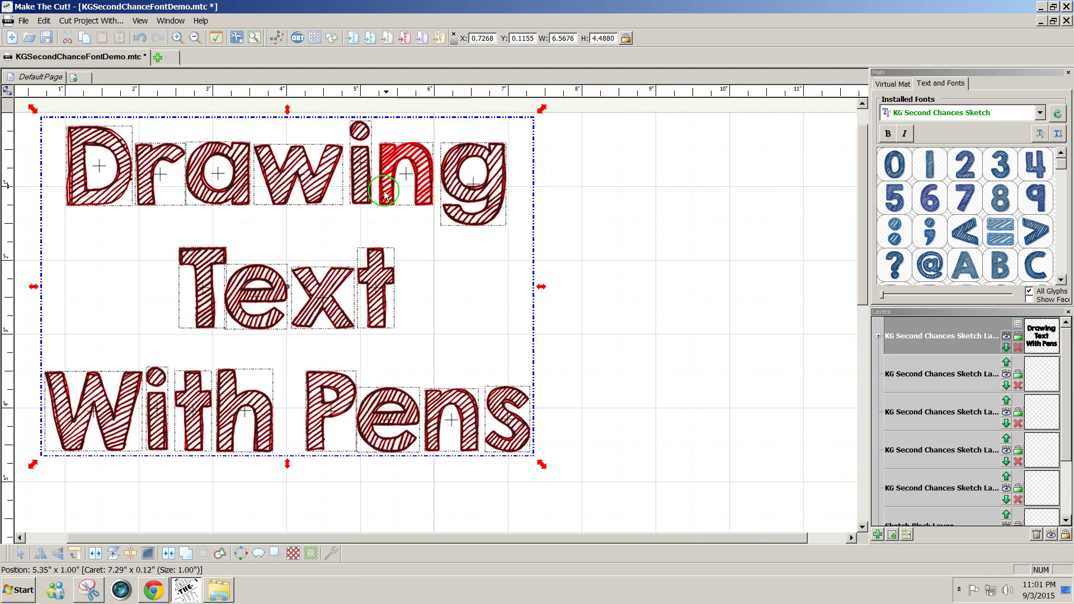
{"action": "mouse_move", "coordinate": [384, 193]}
{"action": "left_mouse_down"}
{"action": "mouse_move", "coordinate": [355, 196]}
{"action": "mouse_move", "coordinate": [371, 196]}
{"action": "left_mouse_up"}
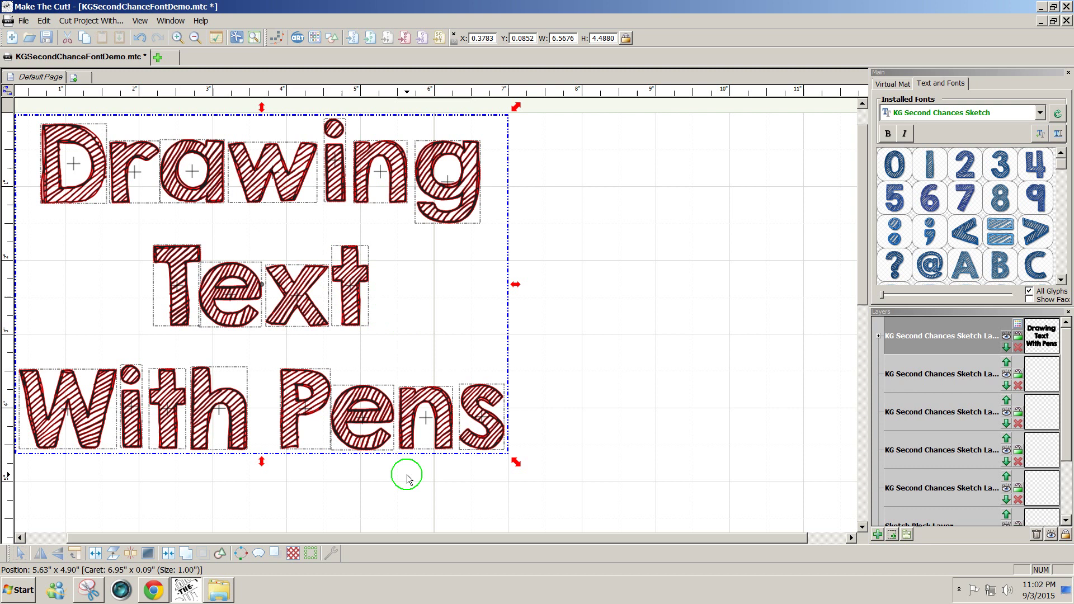
View the text's path detail: 695 shapes, 19,669 segments, 56,312 points and 20,364 nodes.
{"action": "left_click", "coordinate": [330, 554]}
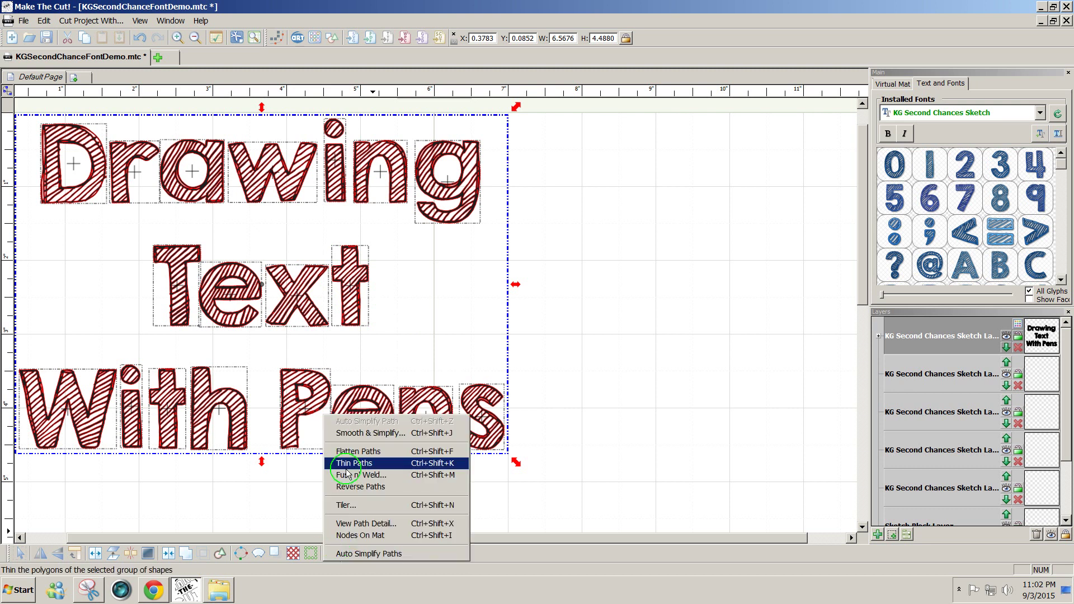
{"action": "left_click", "coordinate": [358, 523]}
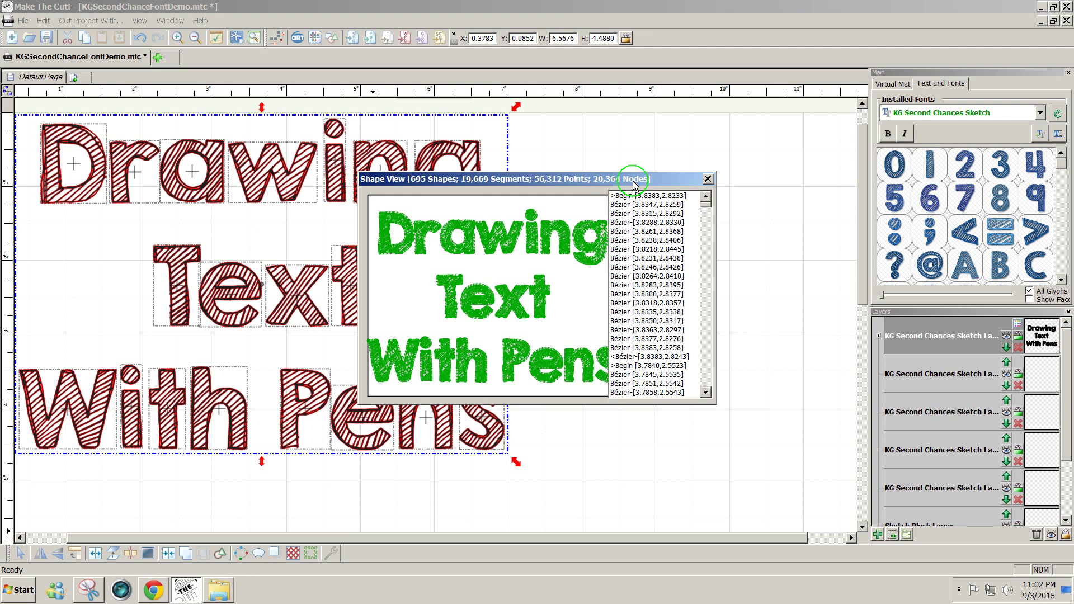
{"action": "left_click_drag", "start_coordinate": [598, 182], "coordinate": [747, 165]}
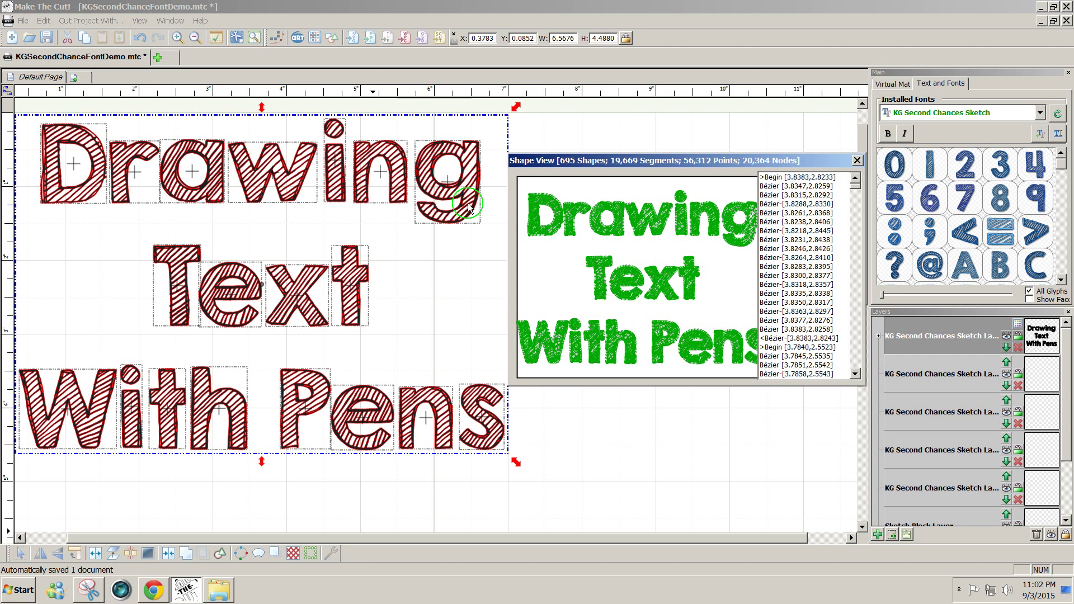
Close the Shape View and join the 'Drawing Text With Pens' letters into a single shape.
{"action": "left_click", "coordinate": [857, 160]}
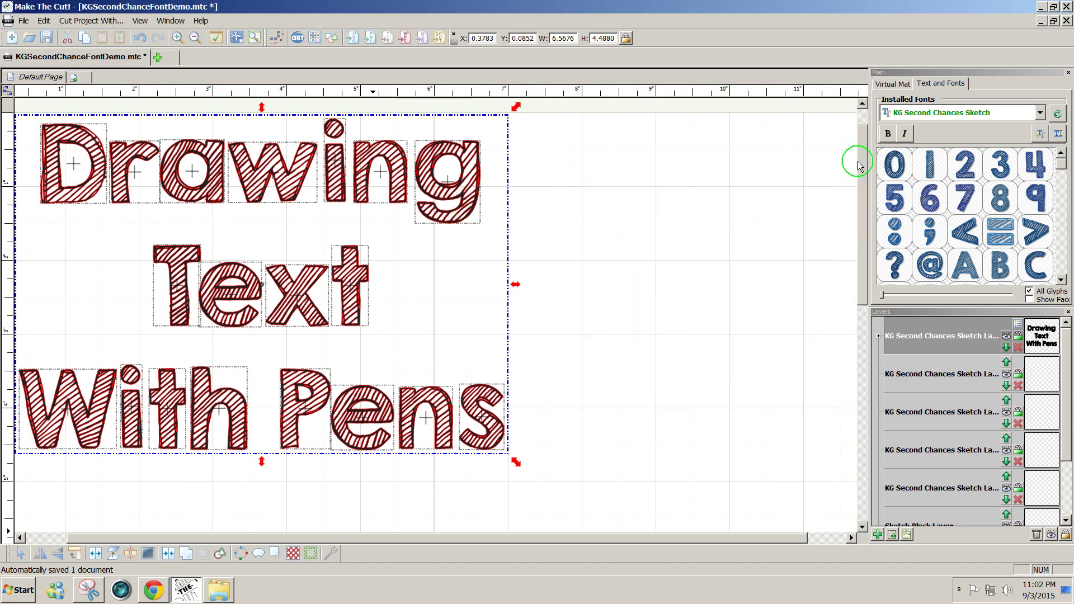
{"action": "left_click", "coordinate": [168, 555]}
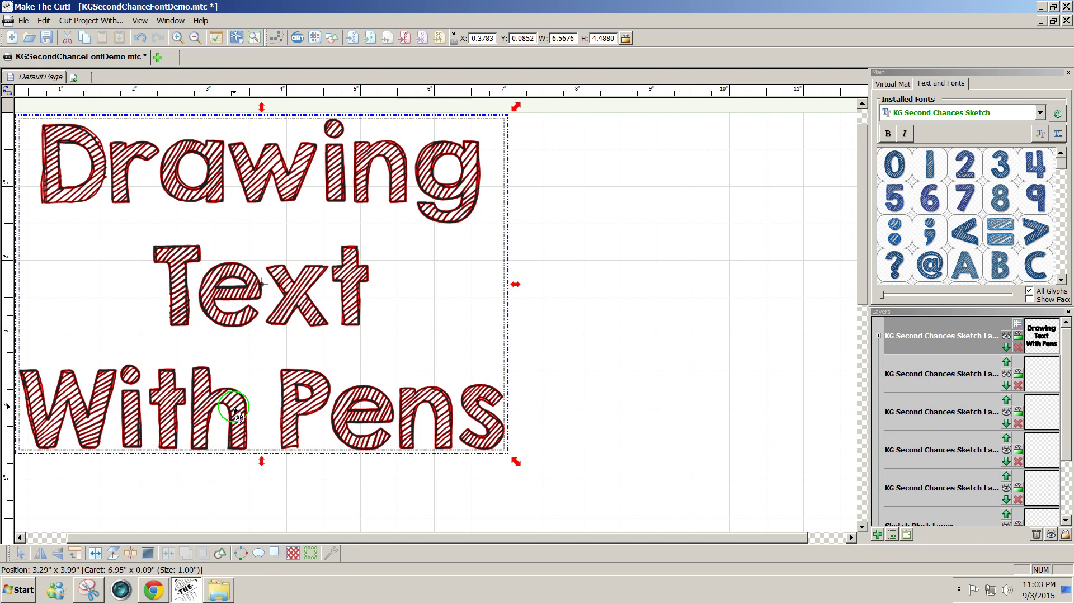
Move the red copy beside the black original and shrink it to W 0.7570 × H 0.5173.
{"action": "mouse_move", "coordinate": [235, 413]}
{"action": "left_mouse_down"}
{"action": "mouse_move", "coordinate": [736, 414]}
{"action": "mouse_move", "coordinate": [706, 409]}
{"action": "mouse_move", "coordinate": [723, 399]}
{"action": "left_mouse_up"}
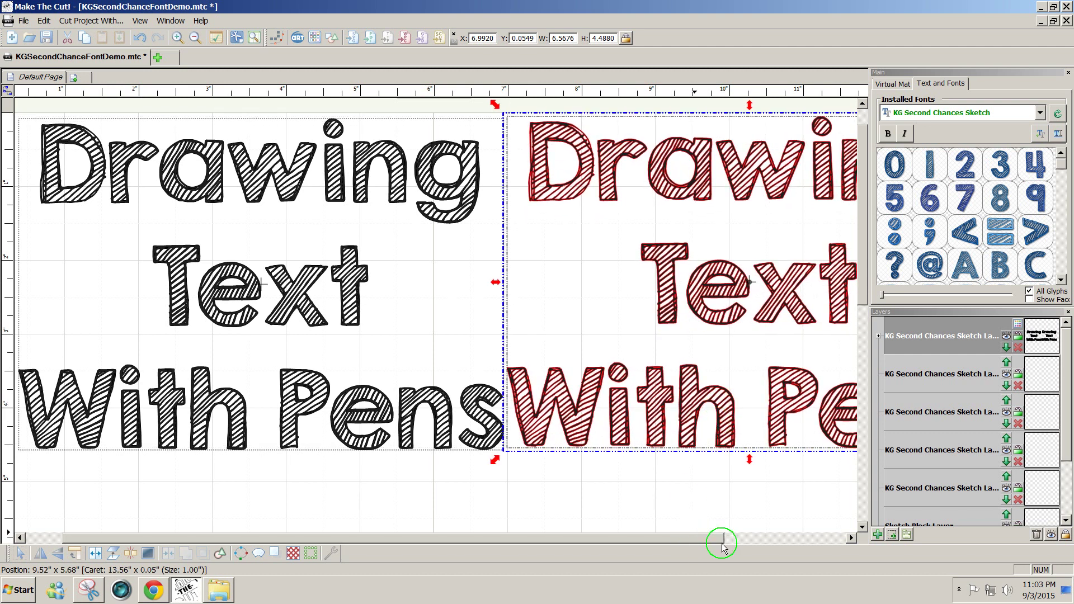
{"action": "left_click_drag", "start_coordinate": [722, 541], "coordinate": [784, 545]}
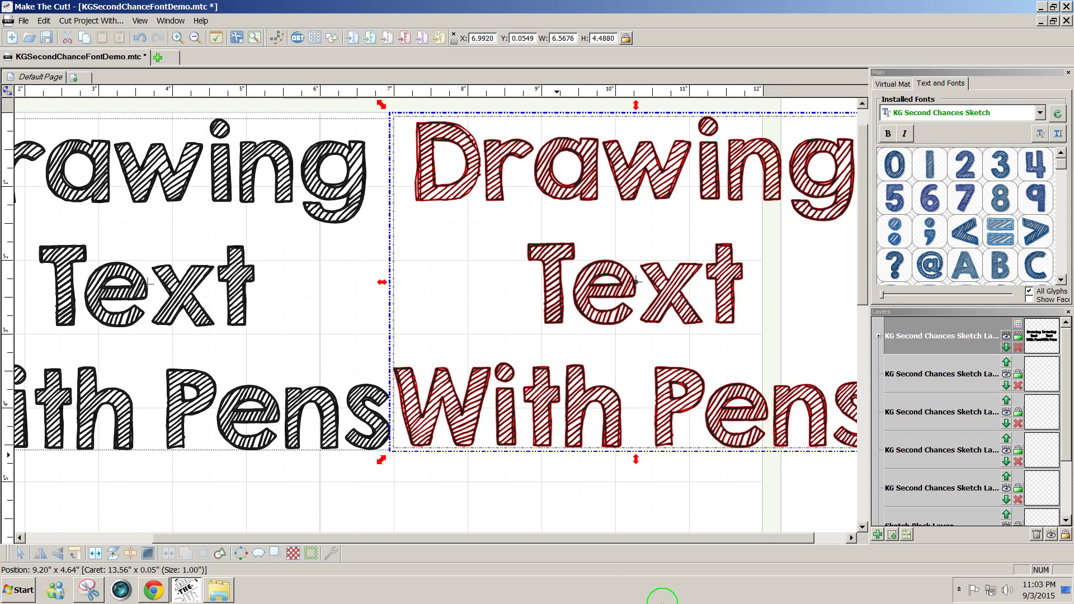
{"action": "left_click_drag", "start_coordinate": [668, 538], "coordinate": [702, 535]}
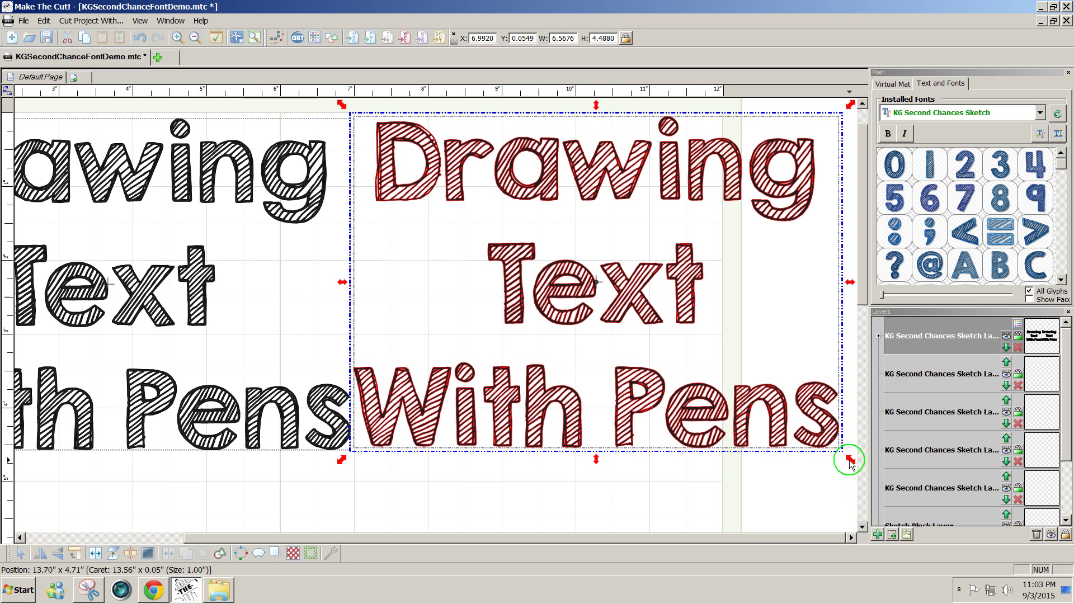
{"action": "left_click_drag", "start_coordinate": [849, 462], "coordinate": [532, 276]}
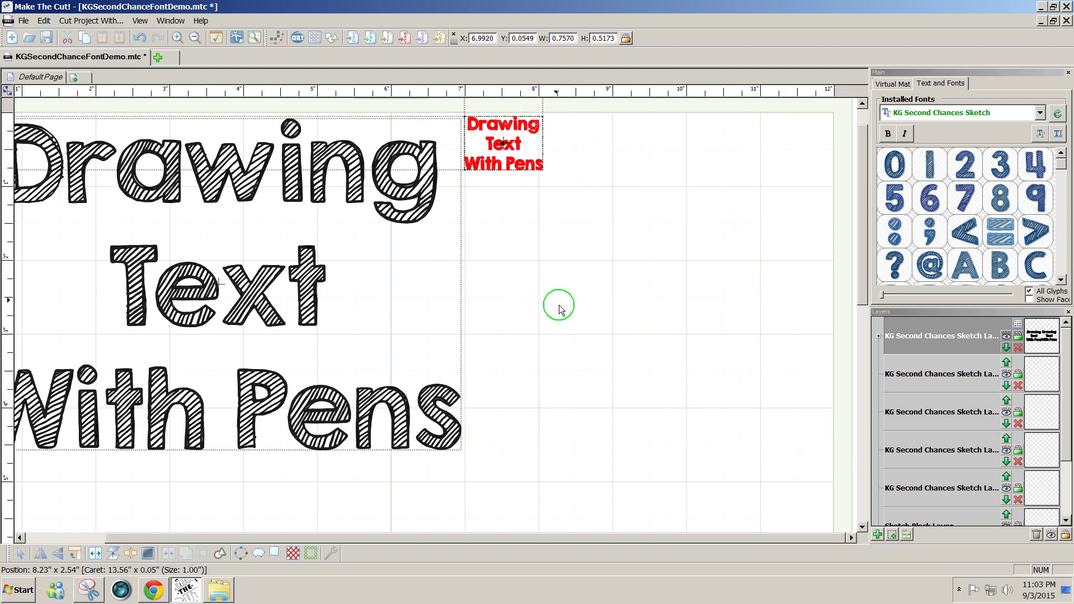
Auto Simplify Path on the red copy, reducing 20,364 nodes to 3,014 (85.20%).
{"action": "left_click", "coordinate": [331, 557]}
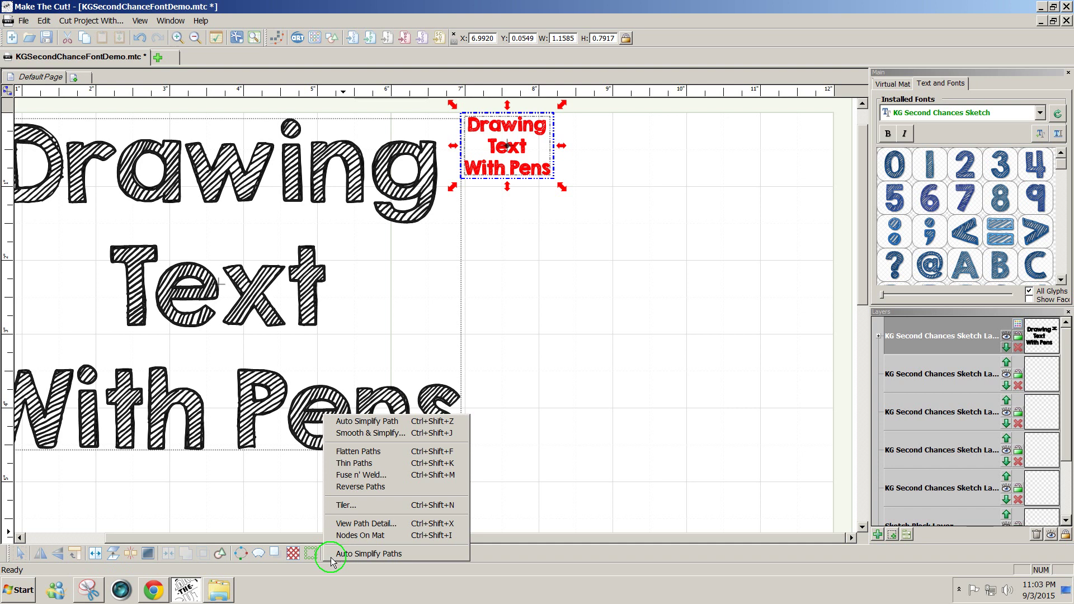
{"action": "left_click", "coordinate": [367, 425]}
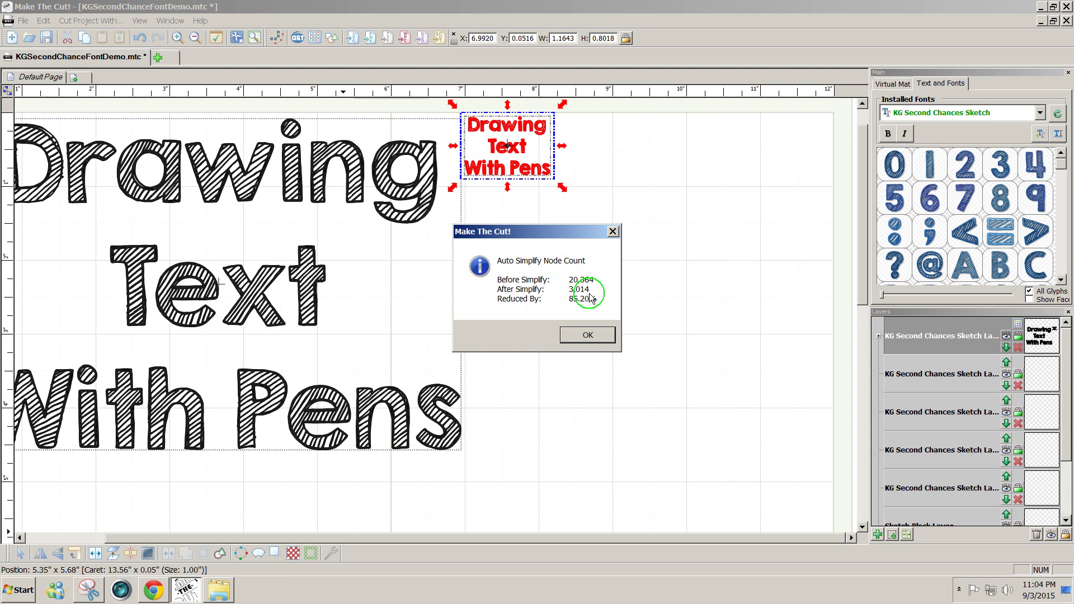
{"action": "left_click", "coordinate": [589, 335]}
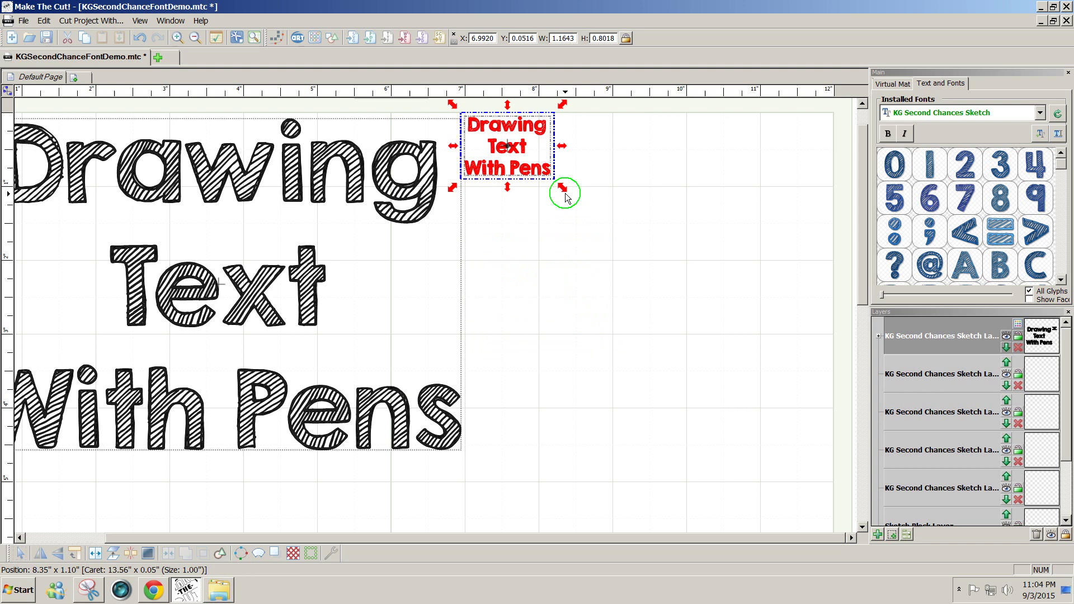
Enlarge the simplified copy back to W 6.6719 × H 4.5945 and zoom out to show the mat.
{"action": "left_click_drag", "start_coordinate": [560, 186], "coordinate": [966, 508]}
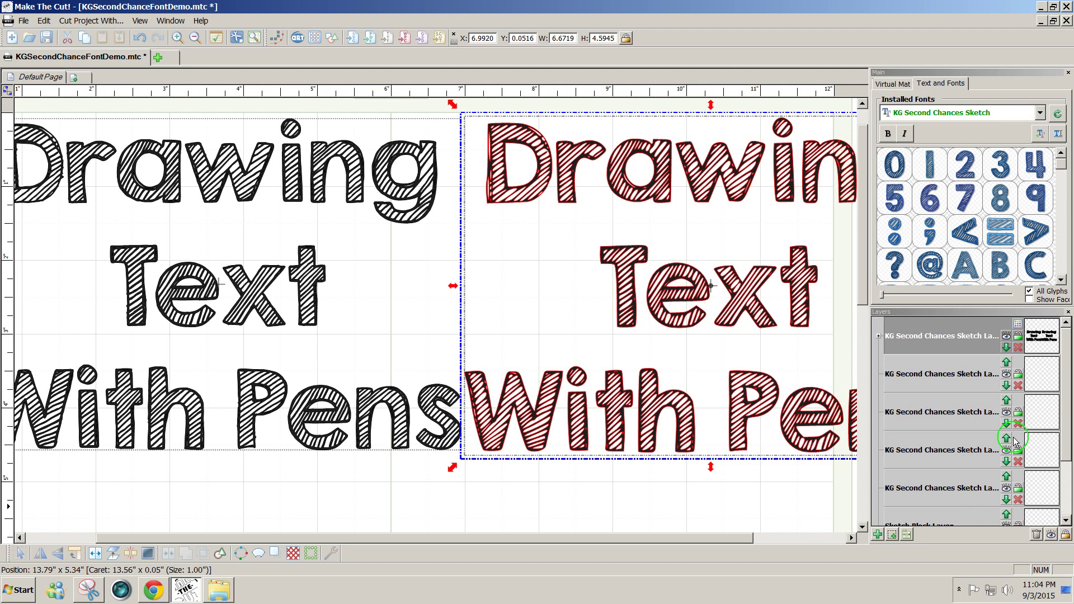
{"action": "left_click", "coordinate": [896, 85]}
{"action": "left_click_drag", "start_coordinate": [904, 211], "coordinate": [900, 214]}
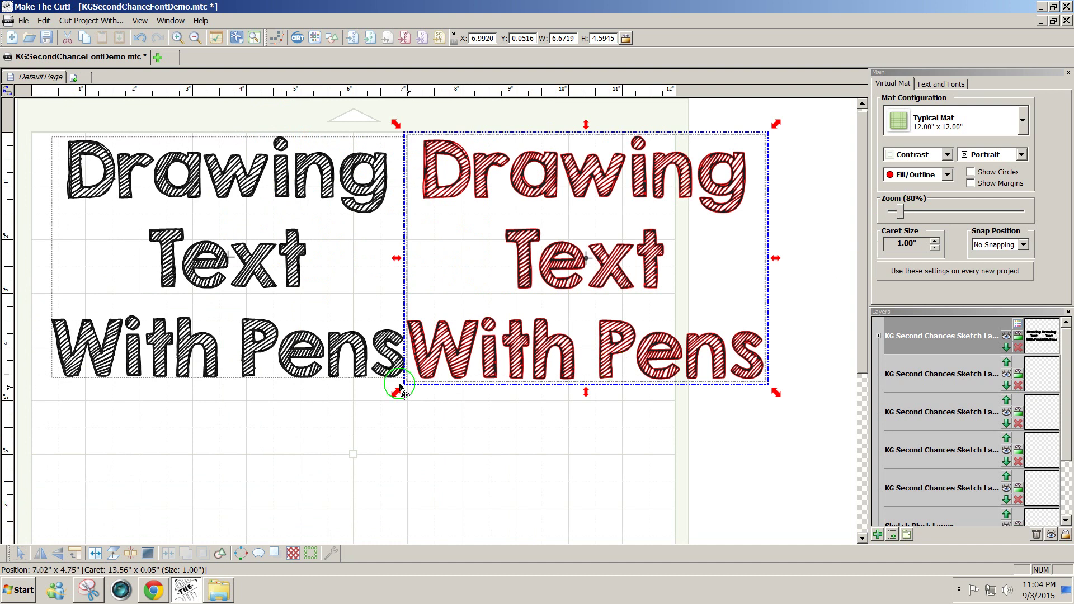
Deselect, then marquee-select the entire right-hand text group.
{"action": "left_click", "coordinate": [434, 480]}
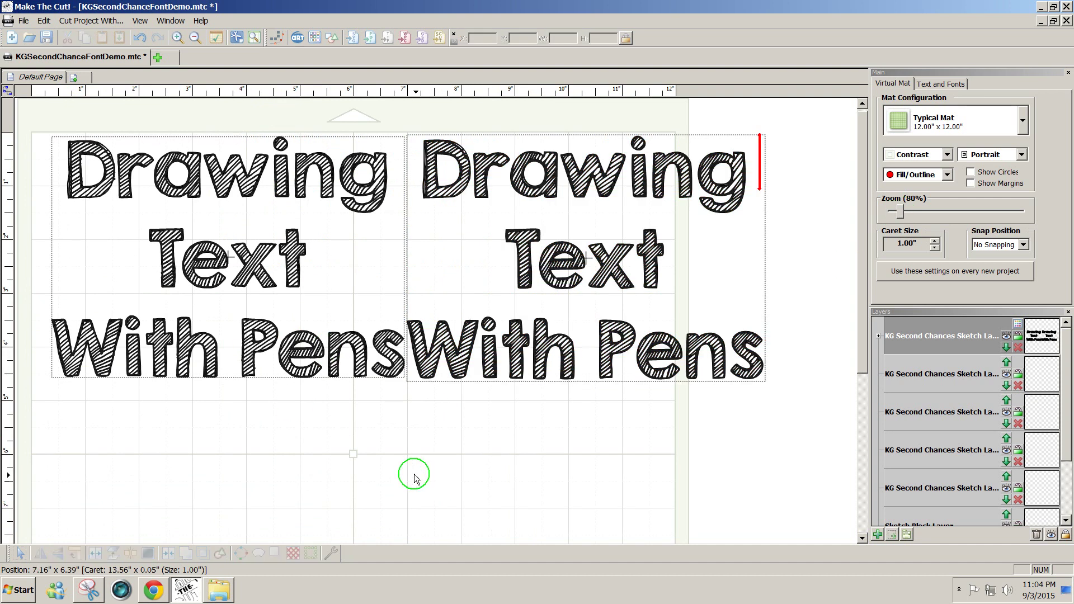
{"action": "left_click", "coordinate": [552, 279]}
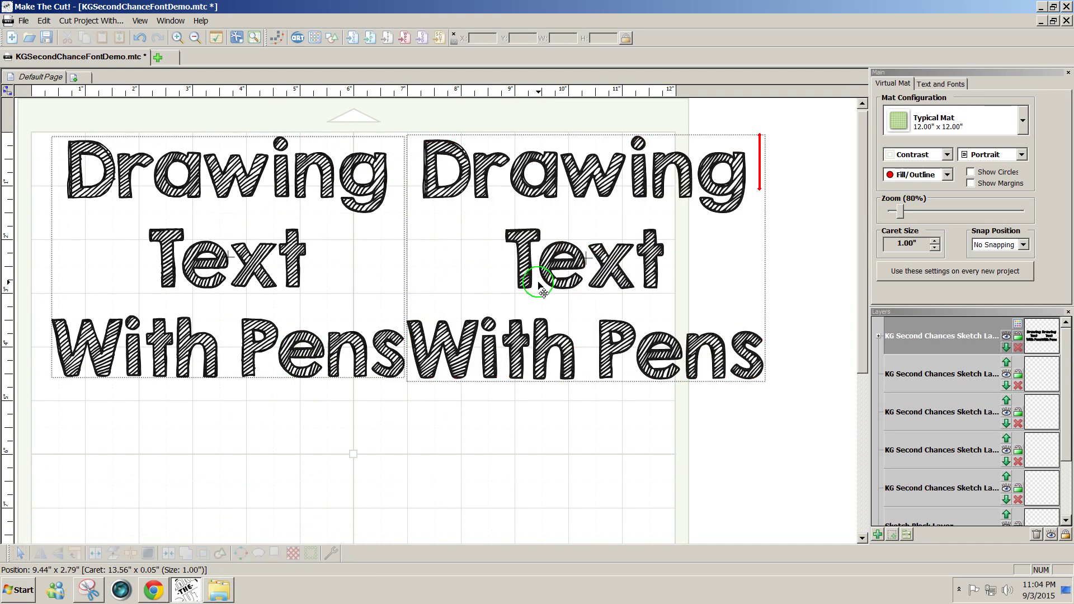
{"action": "left_click", "coordinate": [556, 284]}
{"action": "left_click", "coordinate": [555, 285]}
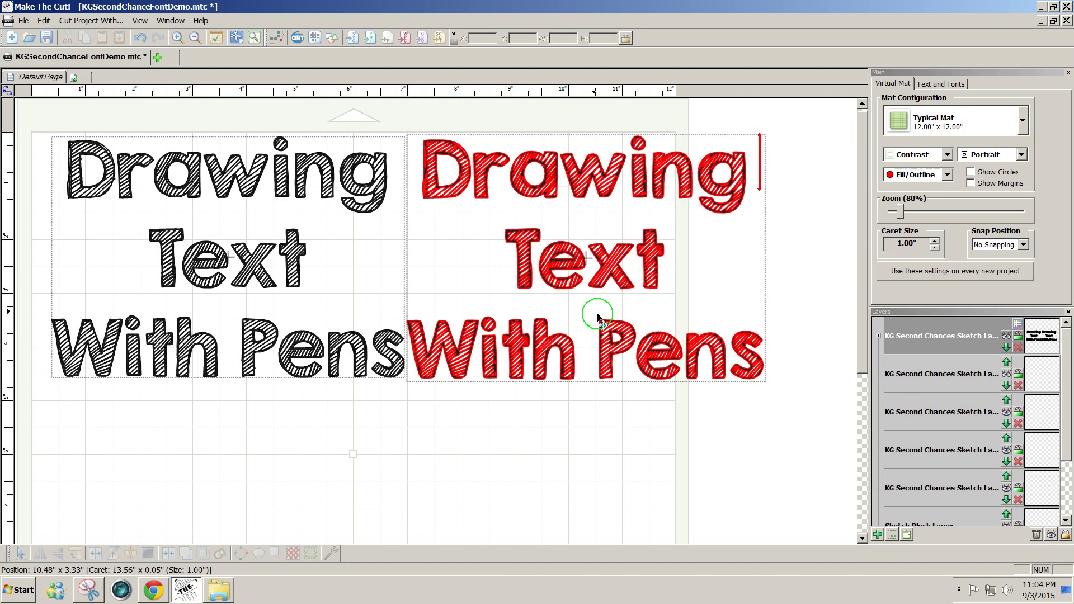
{"action": "left_click", "coordinate": [779, 400]}
{"action": "left_click_drag", "start_coordinate": [783, 399], "coordinate": [395, 105]}
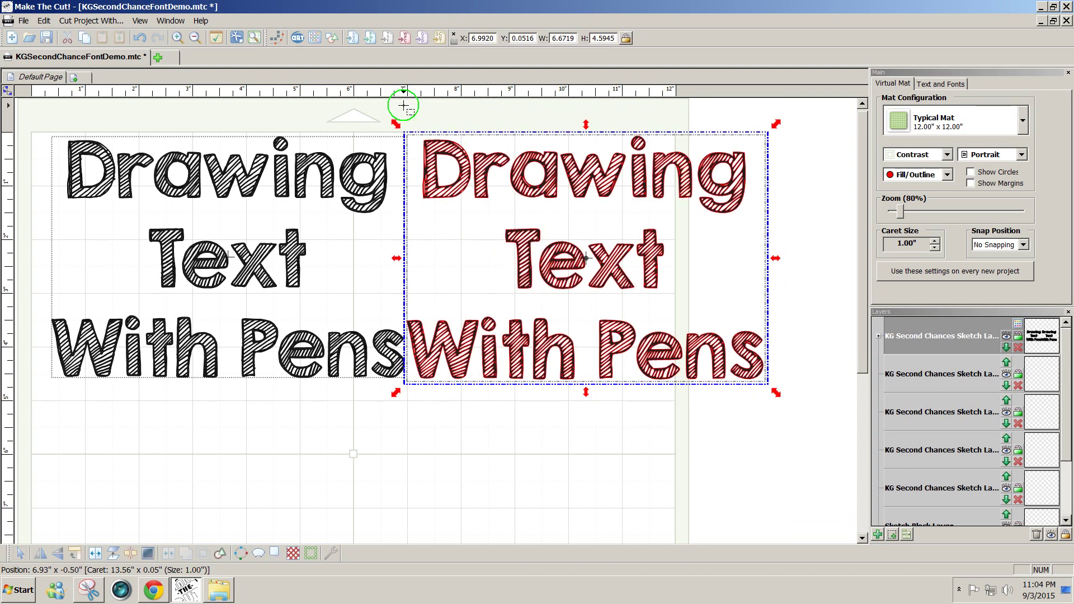
Export the selection as the SVG file DrawingTextWithPens to the Desktop.
{"action": "left_click", "coordinate": [24, 21]}
{"action": "mouse_move", "coordinate": [50, 133]}
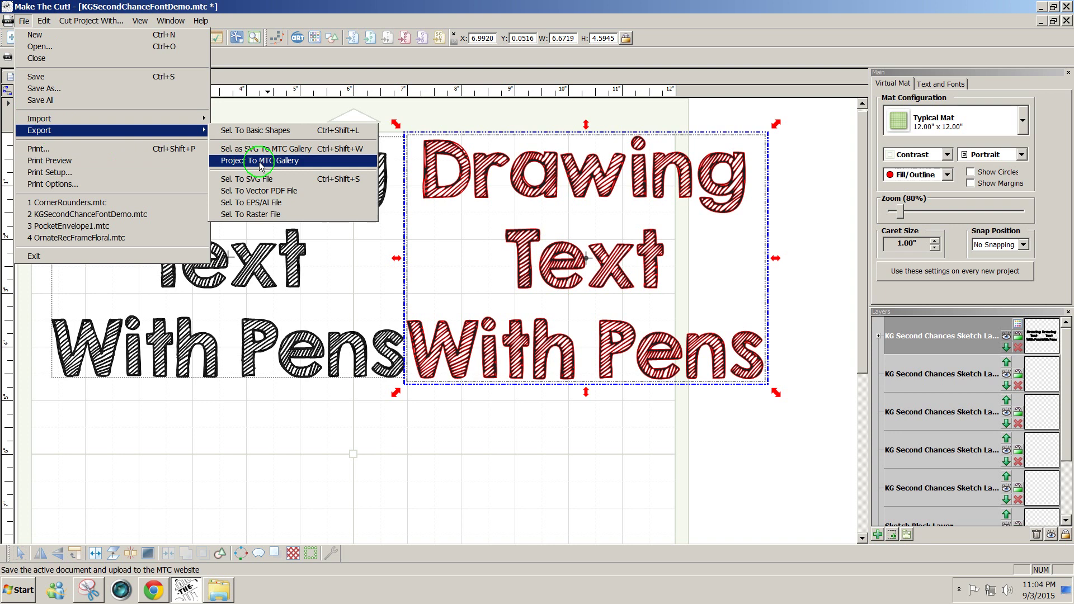
{"action": "left_click", "coordinate": [258, 179]}
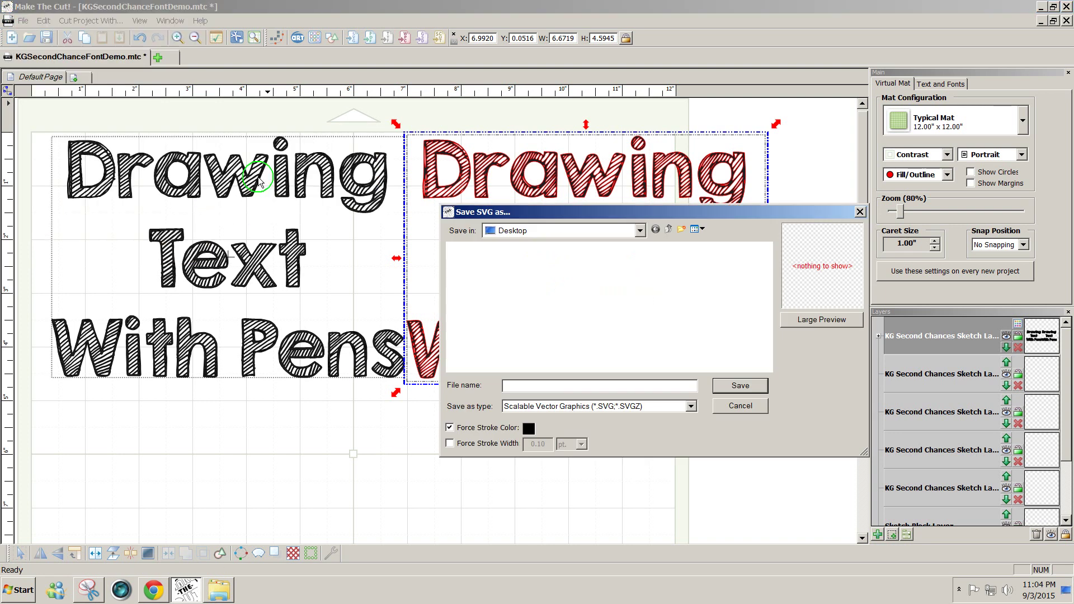
{"action": "left_click", "coordinate": [525, 388]}
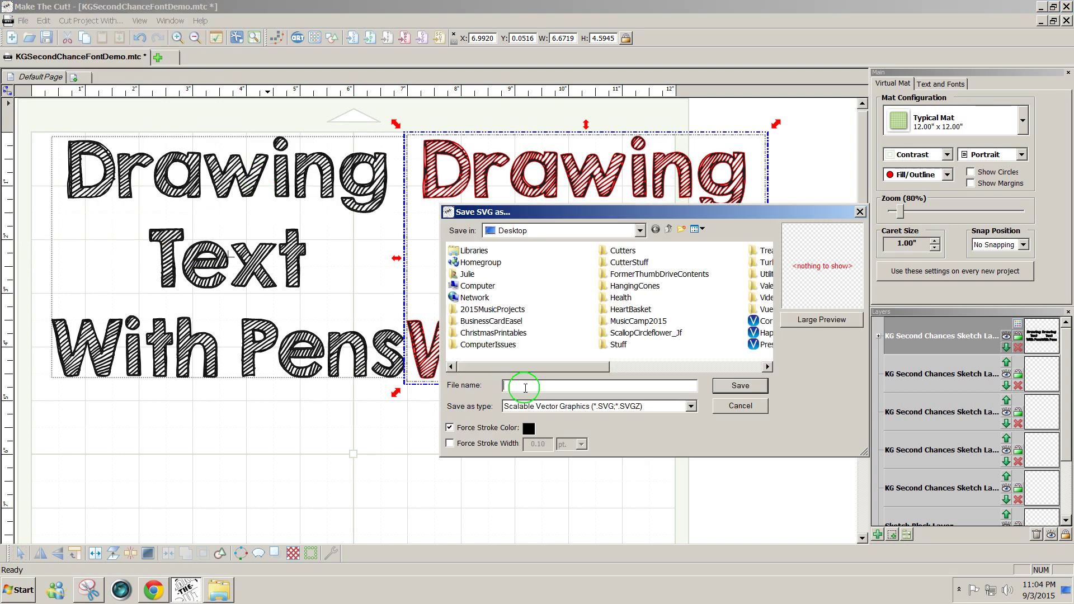
{"action": "type", "text": "DrawingTex"}
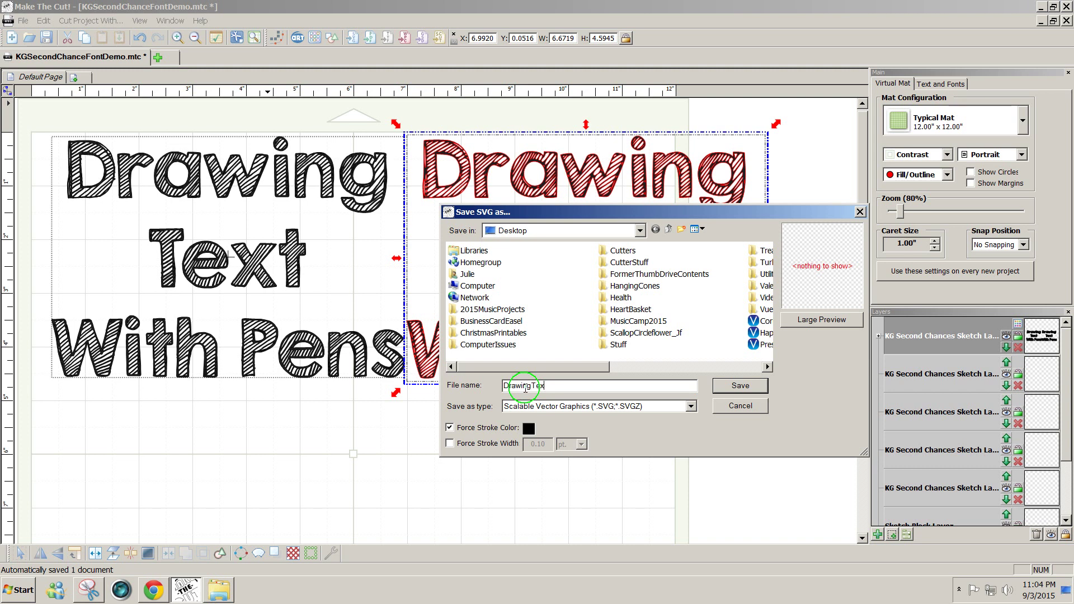
{"action": "type", "text": "tWithPens"}
{"action": "left_click", "coordinate": [746, 386]}
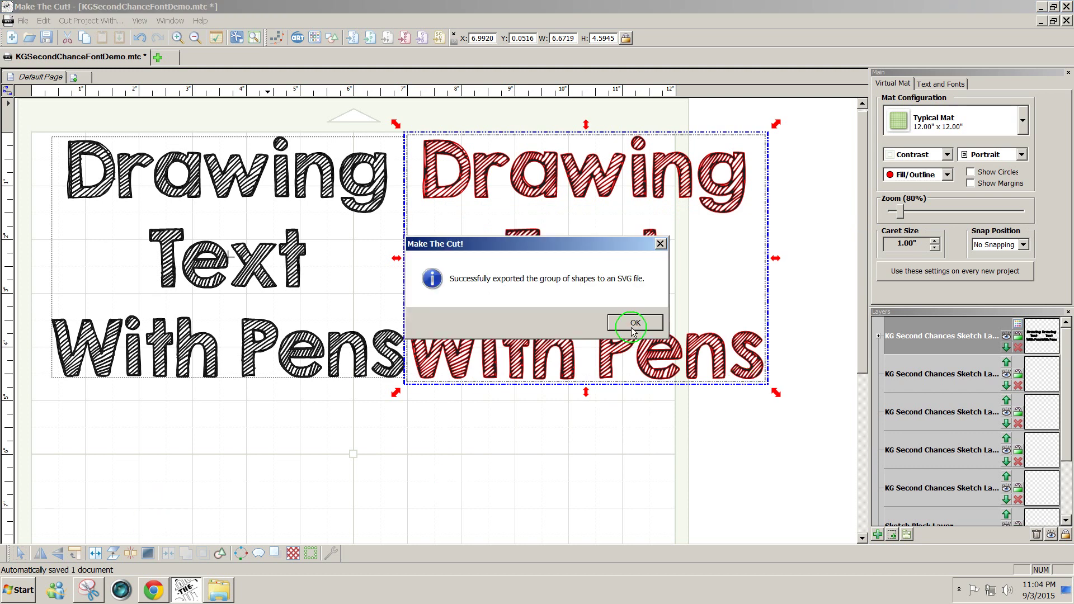
{"action": "left_click", "coordinate": [634, 324]}
{"action": "left_click", "coordinate": [154, 591]}
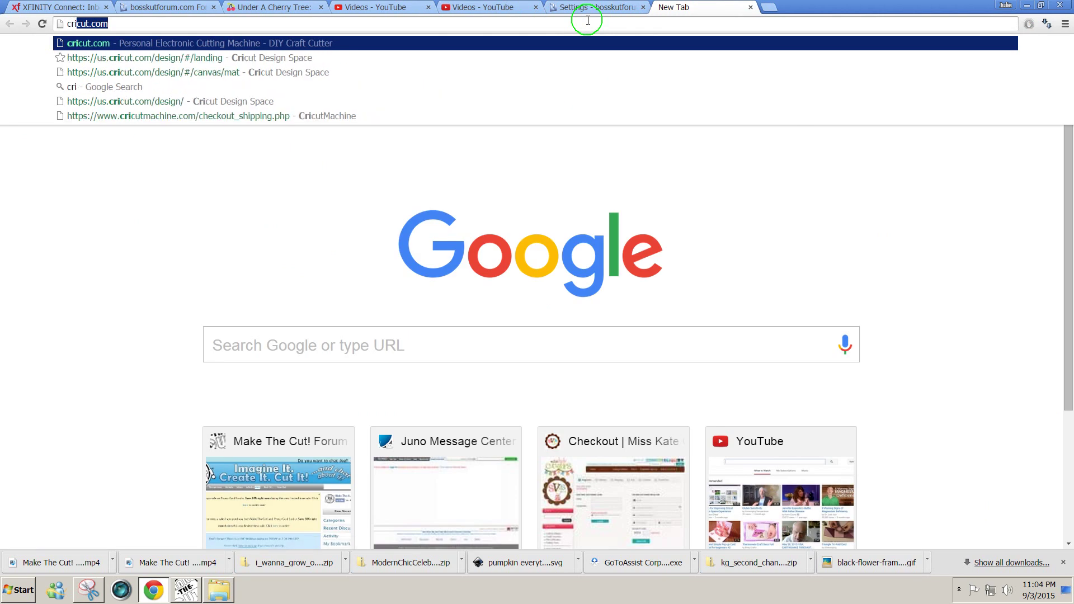
Go to cricut.com, sign in with the saved login, and open a blank Design Space project.
{"action": "key", "text": "Return"}
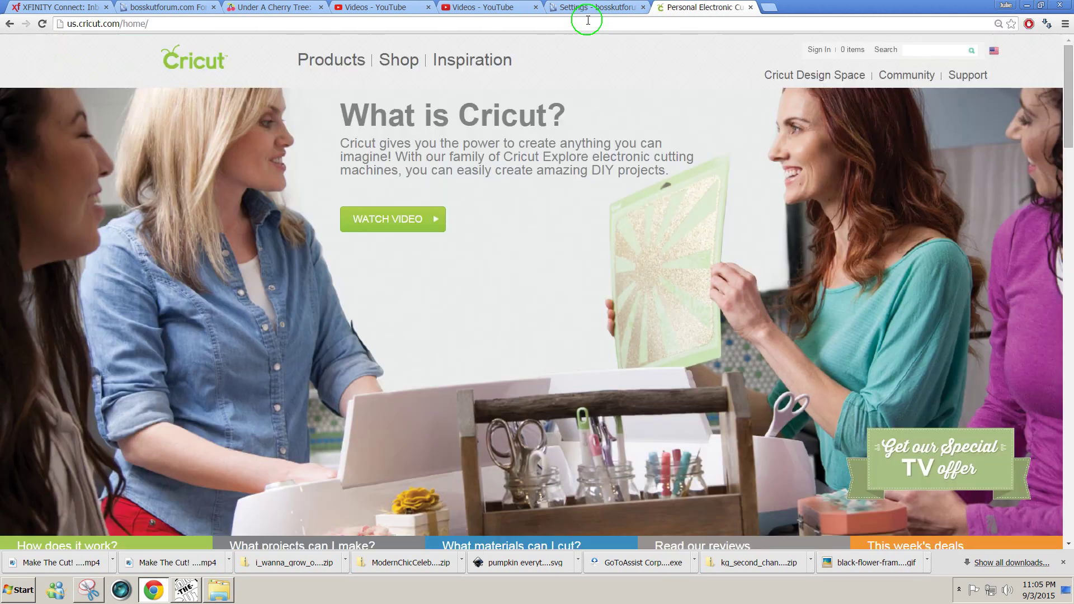
{"action": "left_click", "coordinate": [810, 52]}
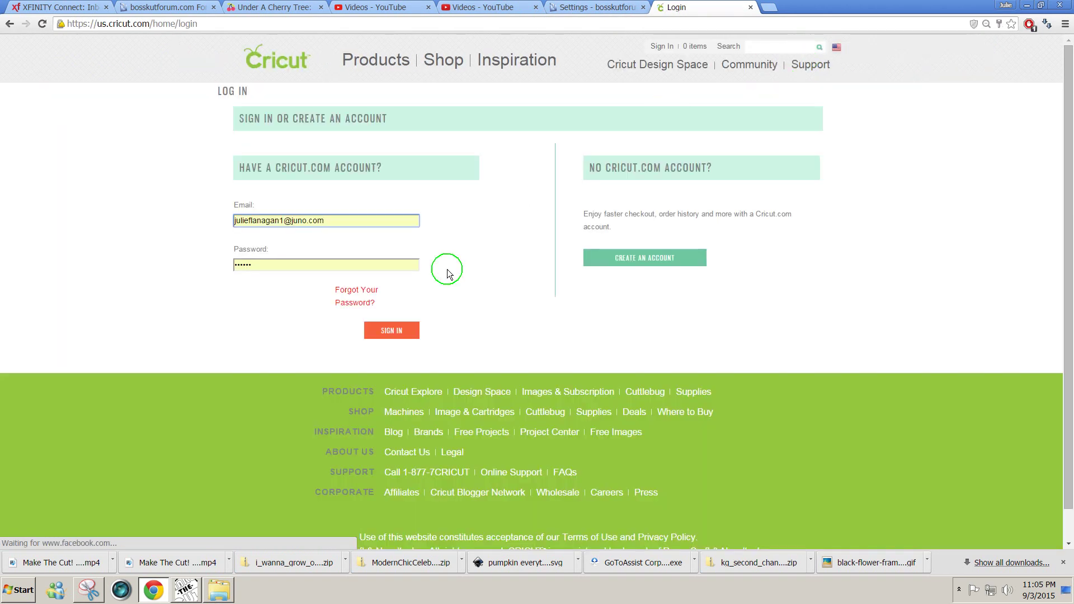
{"action": "left_click", "coordinate": [410, 334]}
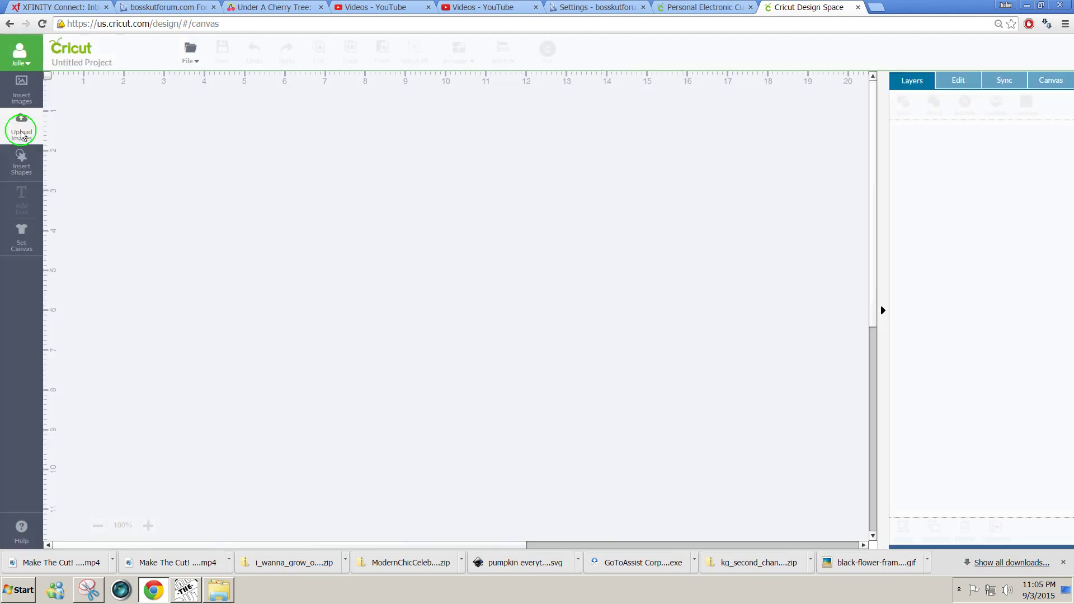
Upload DrawingTextWithPens.svg as a vector image, save it, and insert it into the project.
{"action": "left_click", "coordinate": [21, 136]}
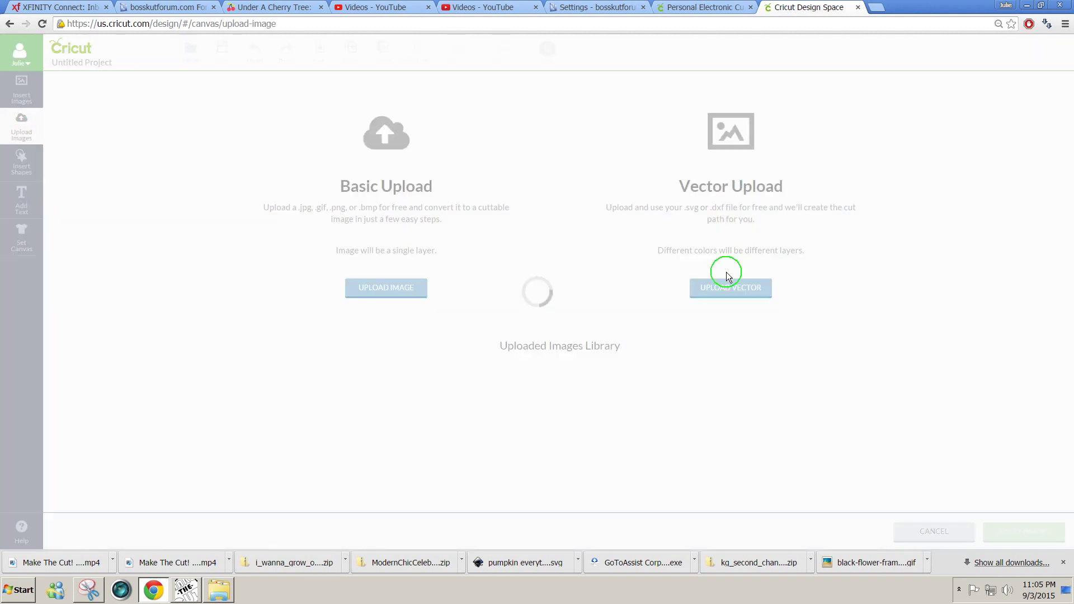
{"action": "left_click", "coordinate": [726, 284]}
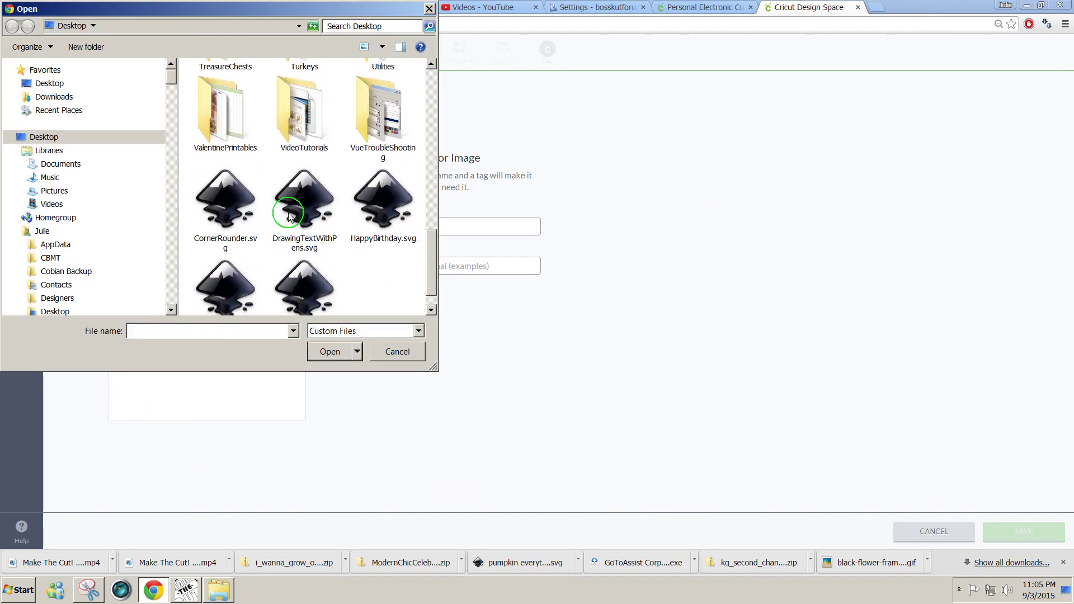
{"action": "left_click", "coordinate": [289, 212]}
{"action": "left_click", "coordinate": [323, 353]}
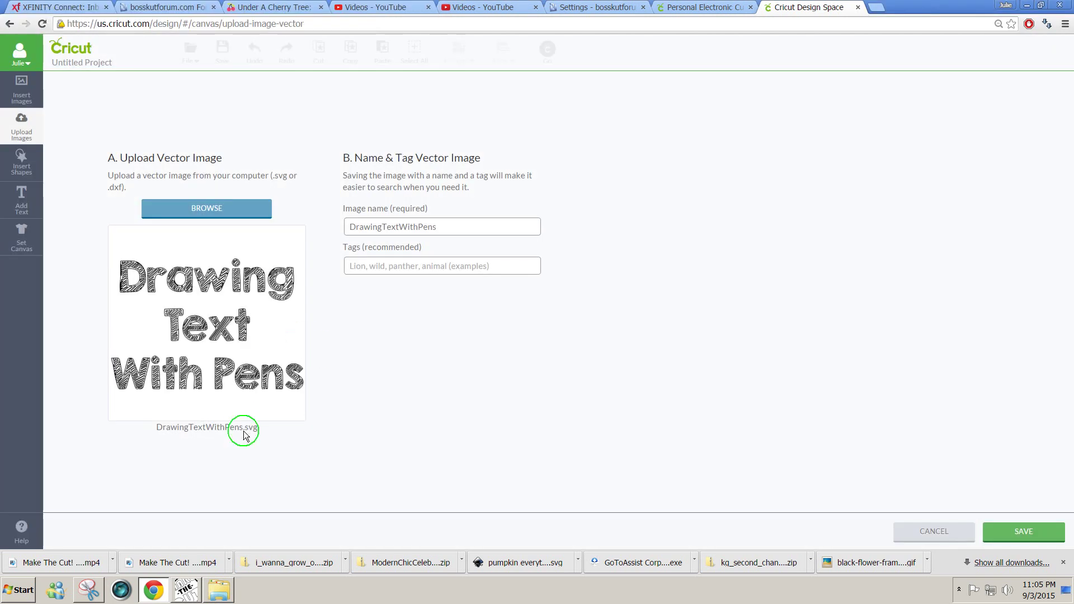
{"action": "left_click", "coordinate": [1004, 536]}
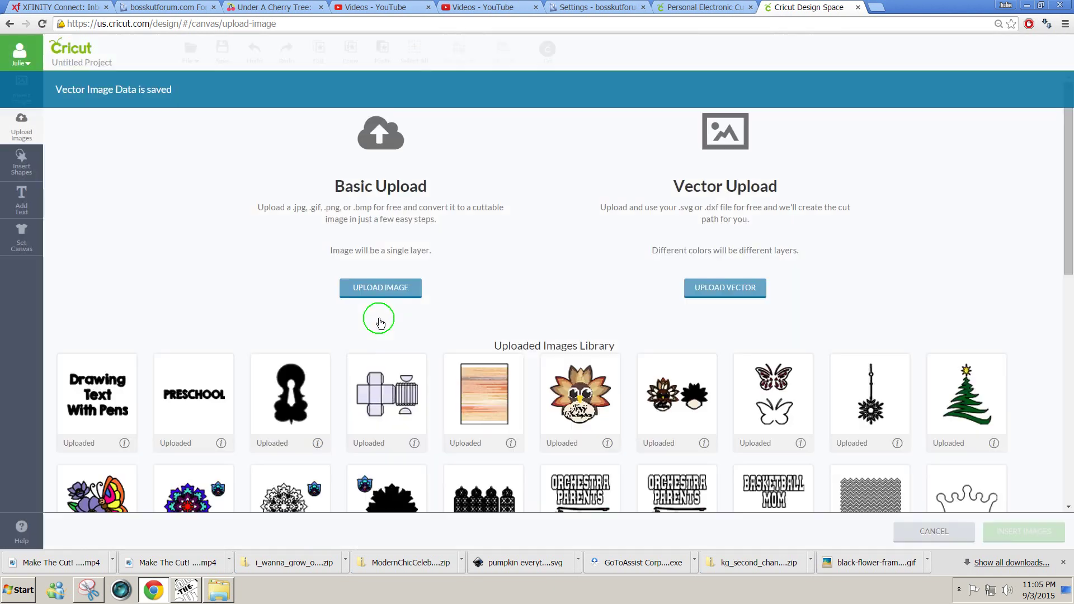
{"action": "left_click", "coordinate": [123, 366]}
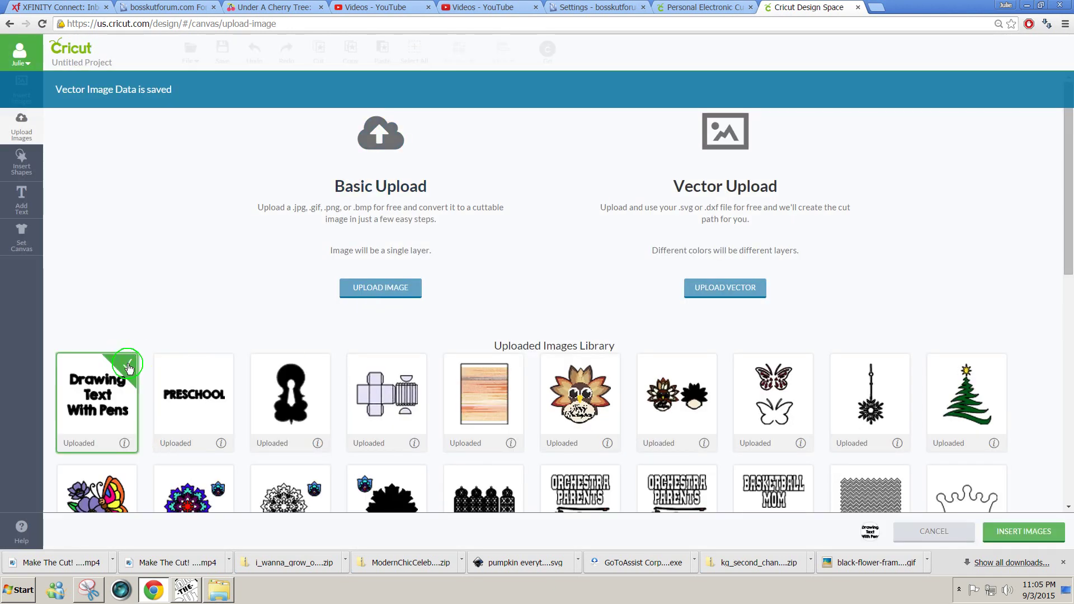
{"action": "left_click", "coordinate": [1027, 535]}
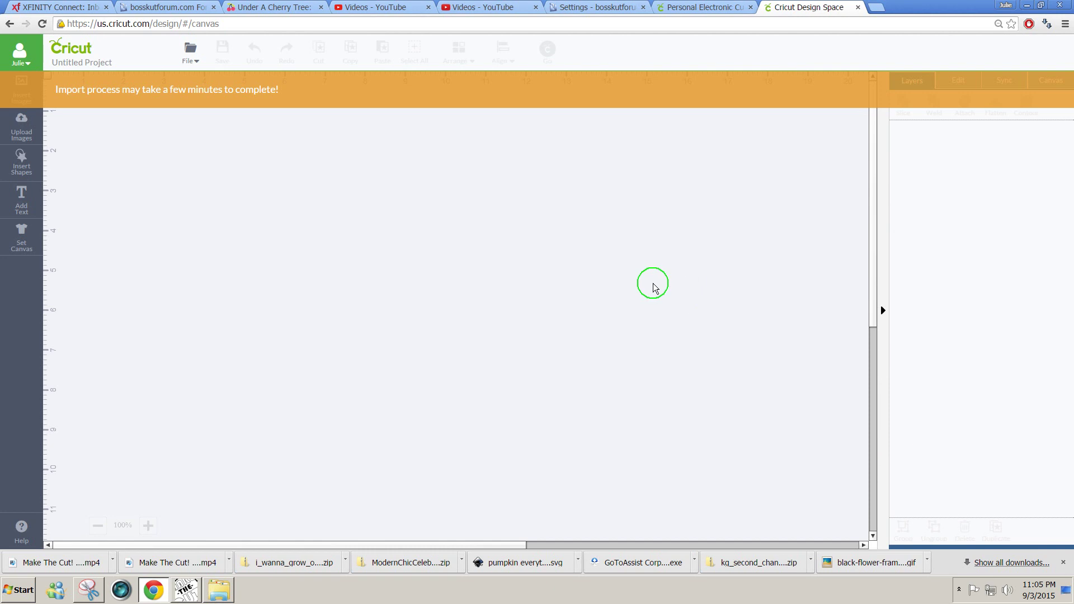
Deselect the image and preview the design laid out on a 12x12 mat.
{"action": "left_click", "coordinate": [581, 341]}
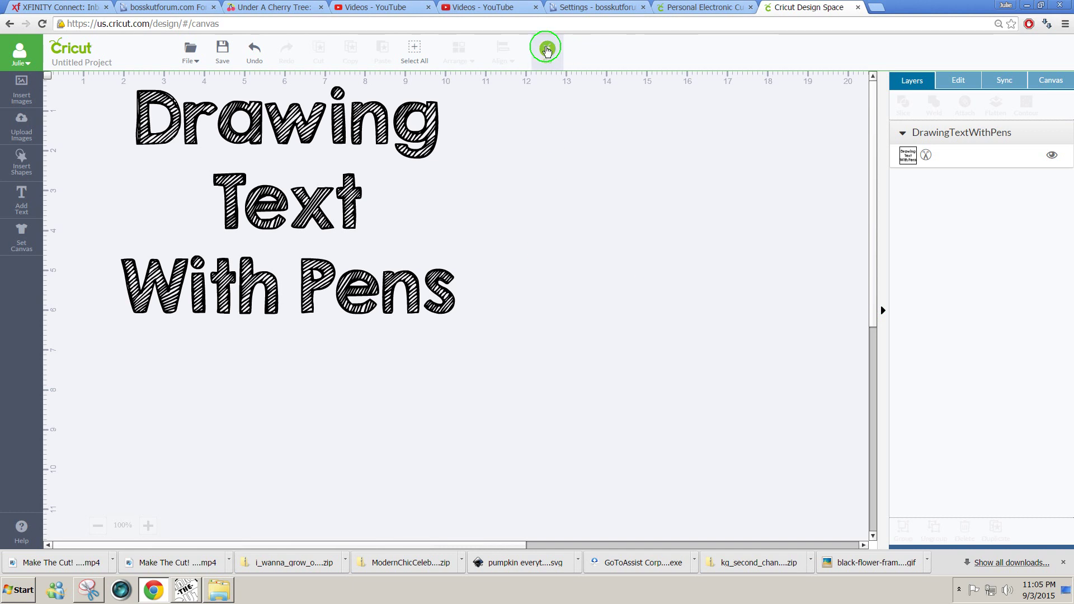
{"action": "left_click", "coordinate": [546, 51]}
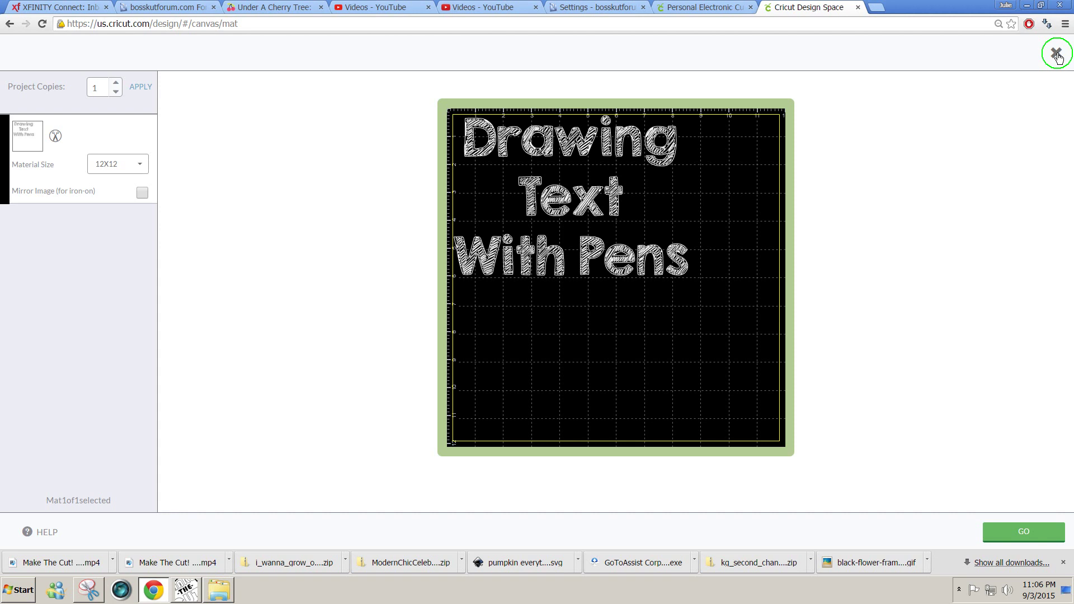
Exit the mat preview back to the canvas showing the 'Drawing Text With Pens' image.
{"action": "left_click", "coordinate": [1056, 54]}
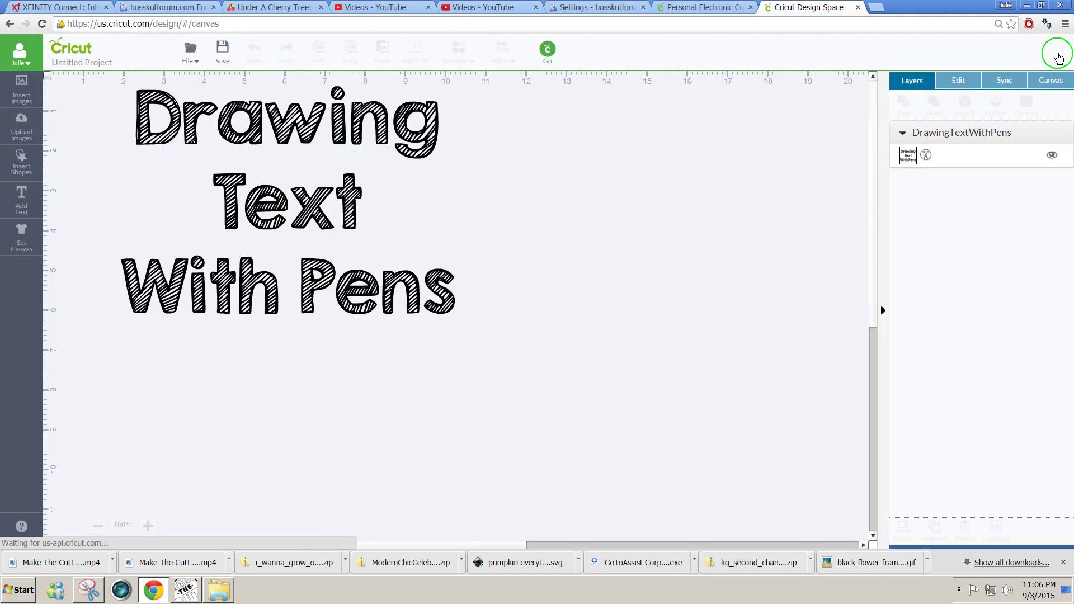